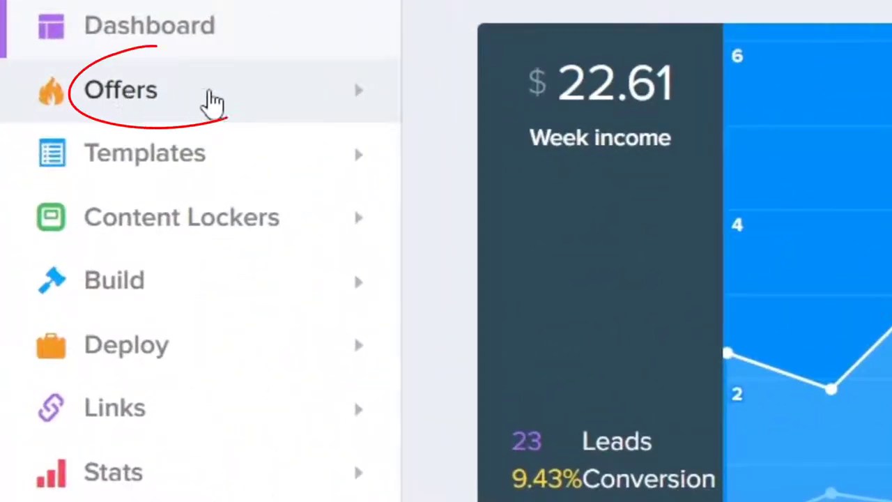
- Open the All Offers page from the Offers section of the sidebar
left_click(129, 95)
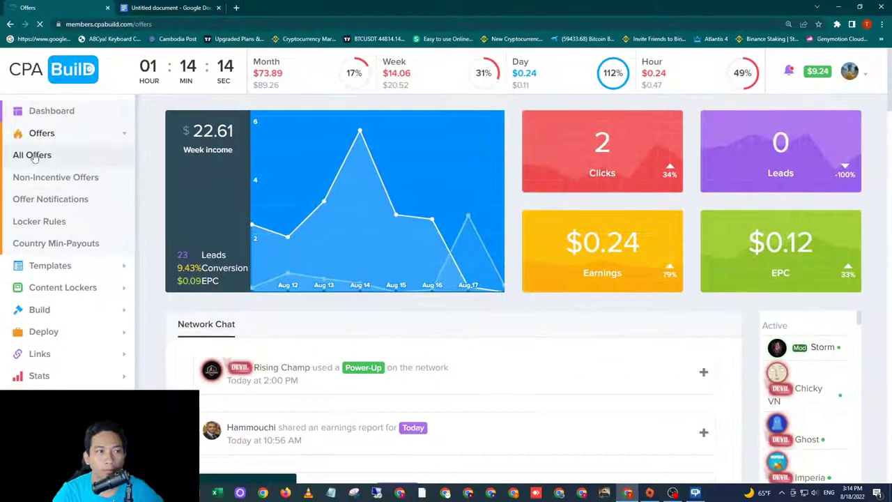
left_click(101, 158)
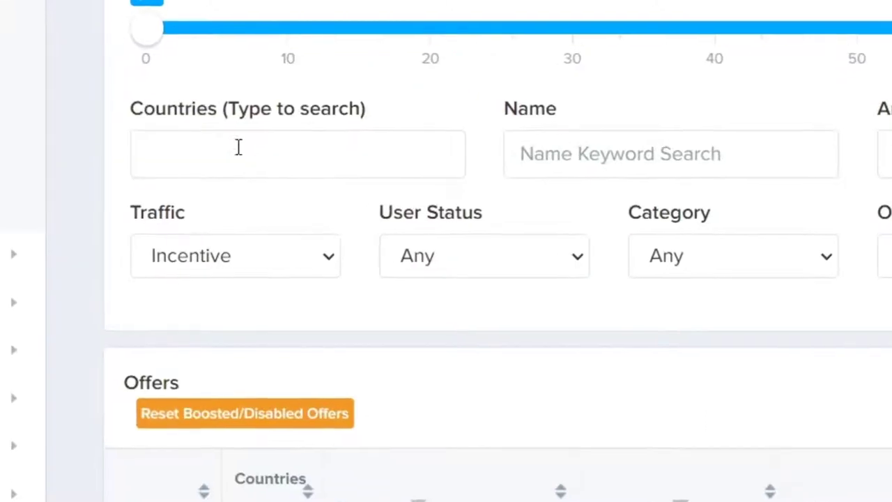
- Choose France as the country filter for the offer search
left_click(235, 135)
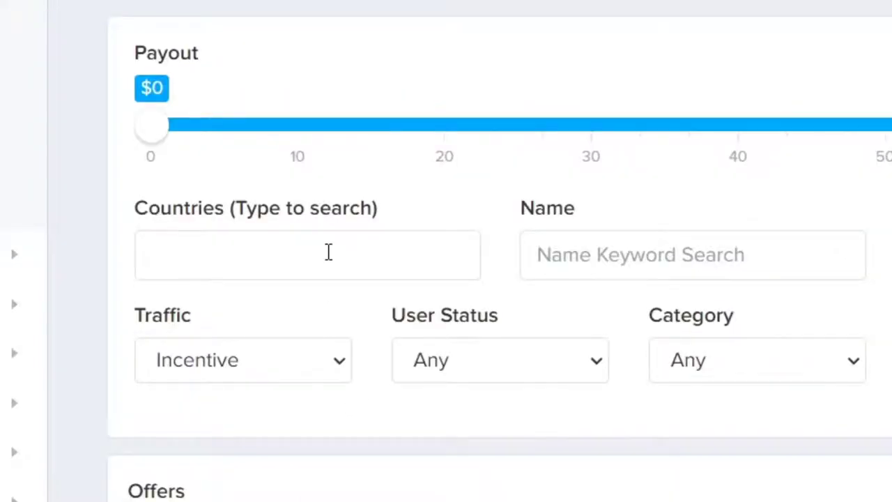
left_click(327, 253)
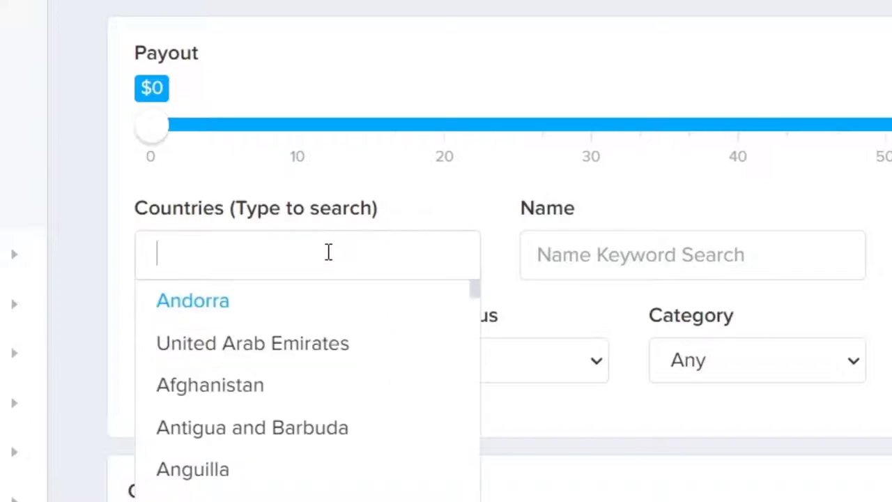
scroll(528, 160, "down", 2)
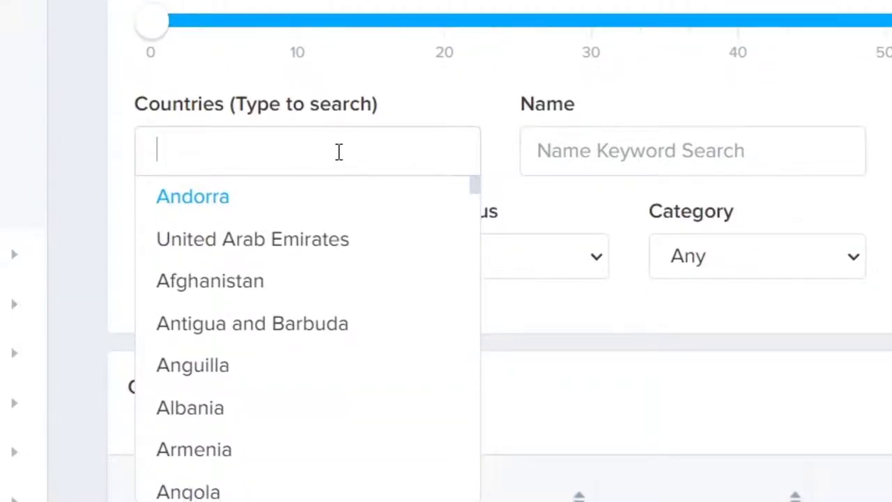
type("France")
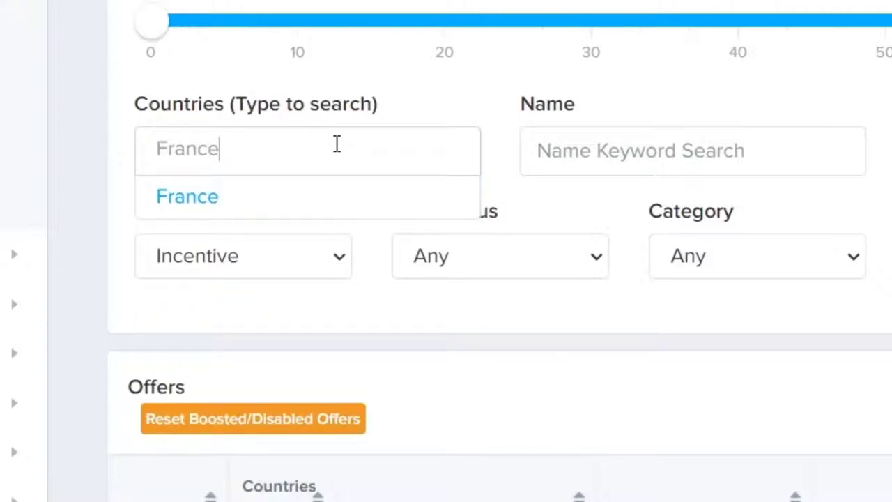
left_click(214, 209)
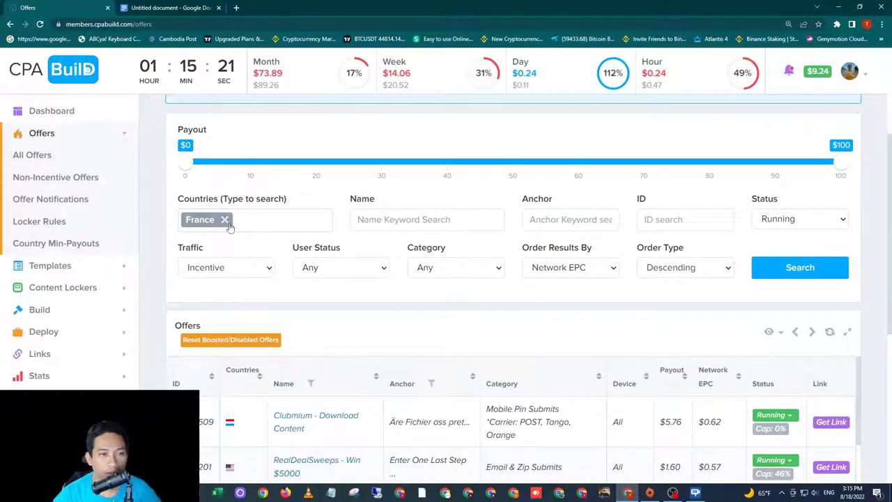
- Run the France-filtered search and review payouts ranging from $0.16 to $19.20
left_click(800, 271)
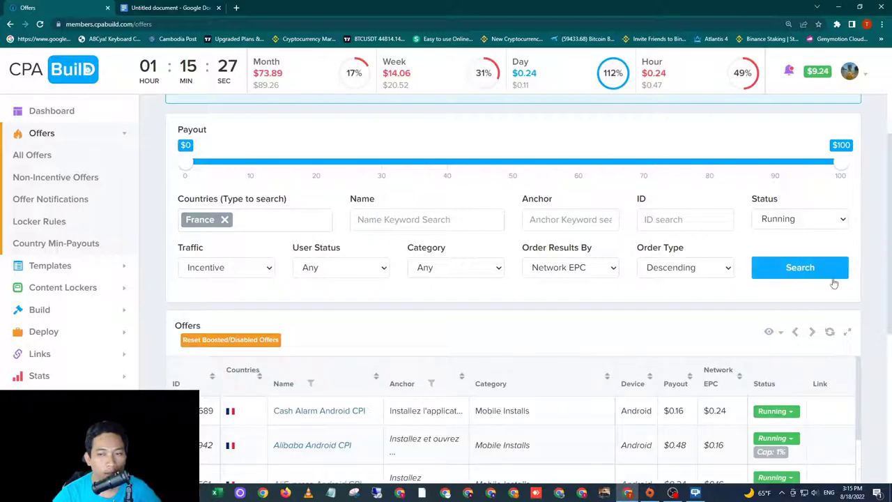
scroll(831, 281, "down", 3)
scroll(888, 277, "down", 1)
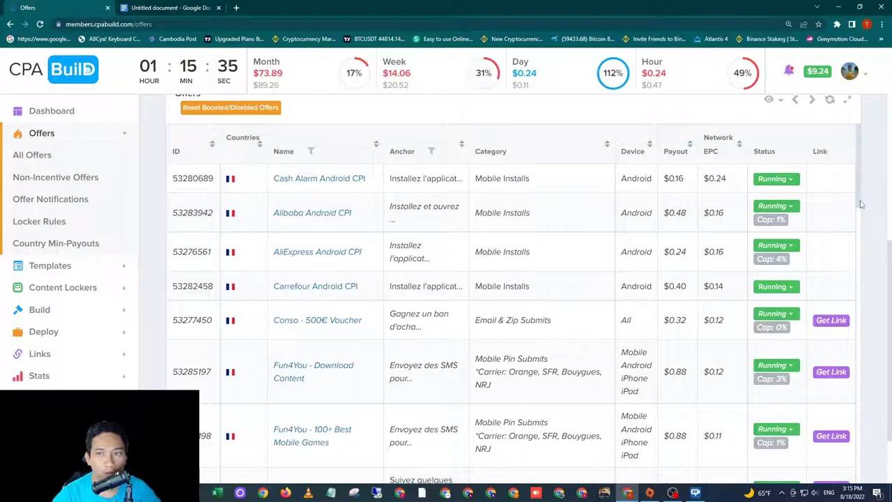
scroll(889, 251, "down", 1)
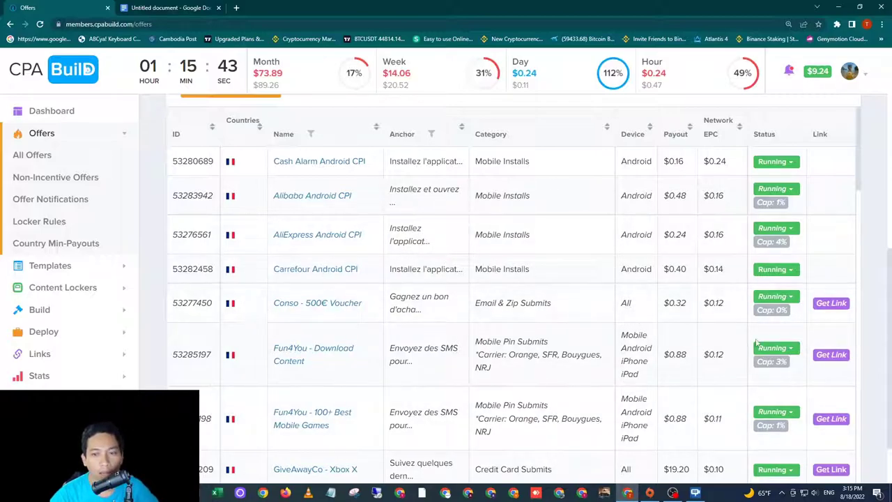
scroll(673, 350, "down", 1)
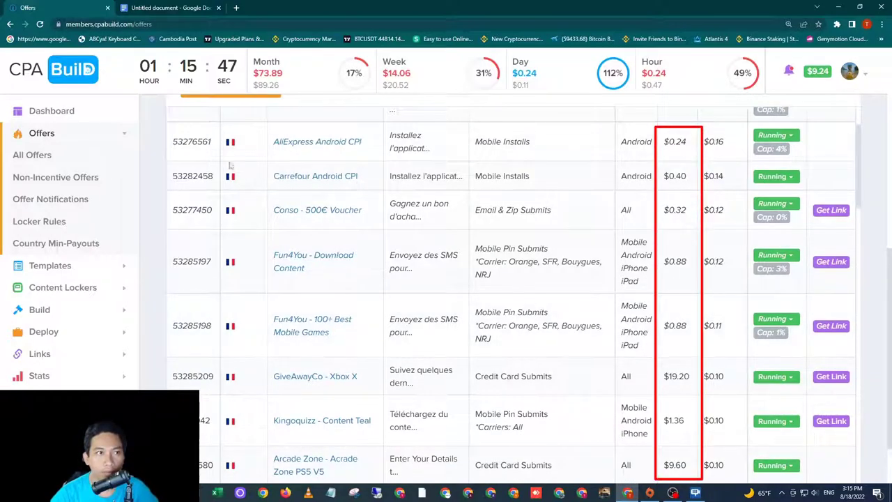
scroll(491, 352, "up", 1)
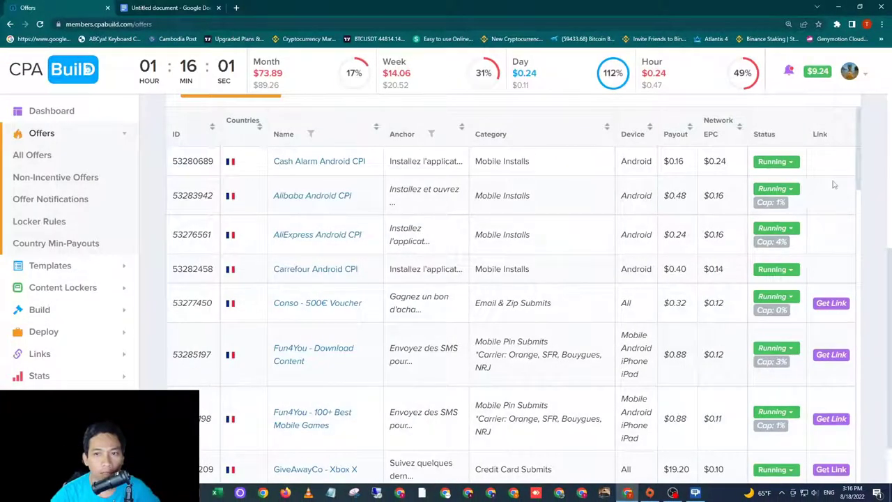
left_click_drag(778, 134, 753, 137)
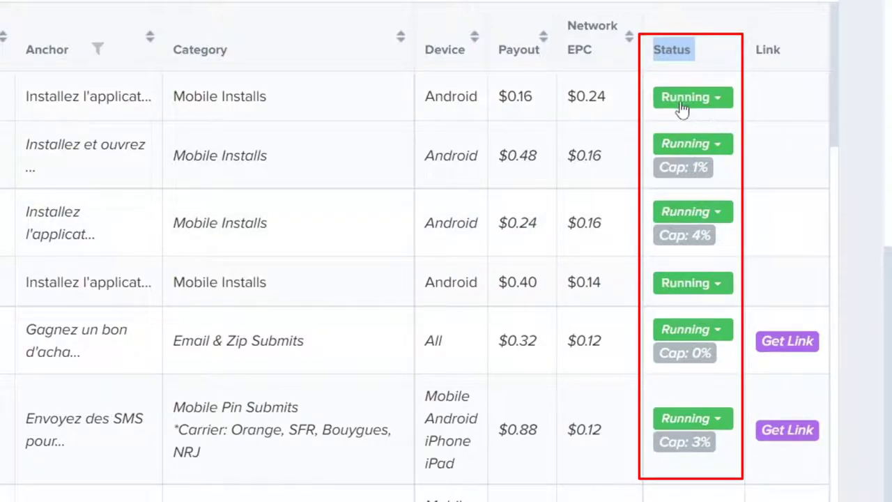
left_click(718, 101)
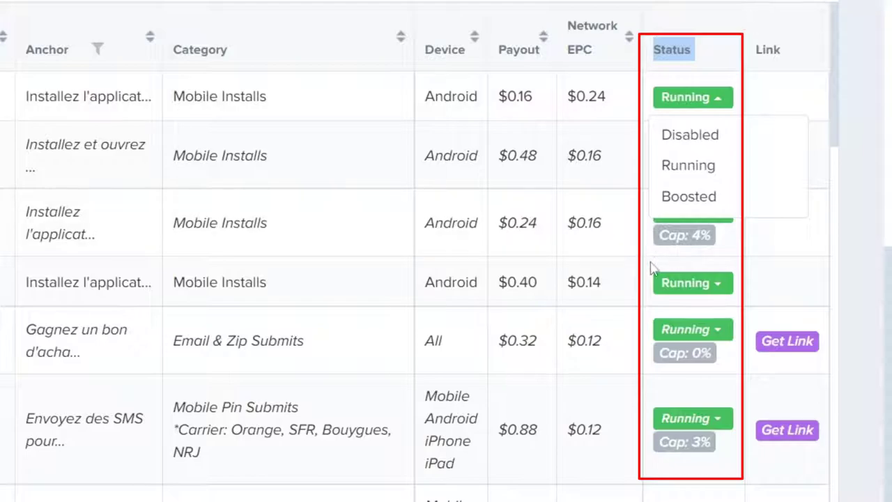
left_click(767, 25)
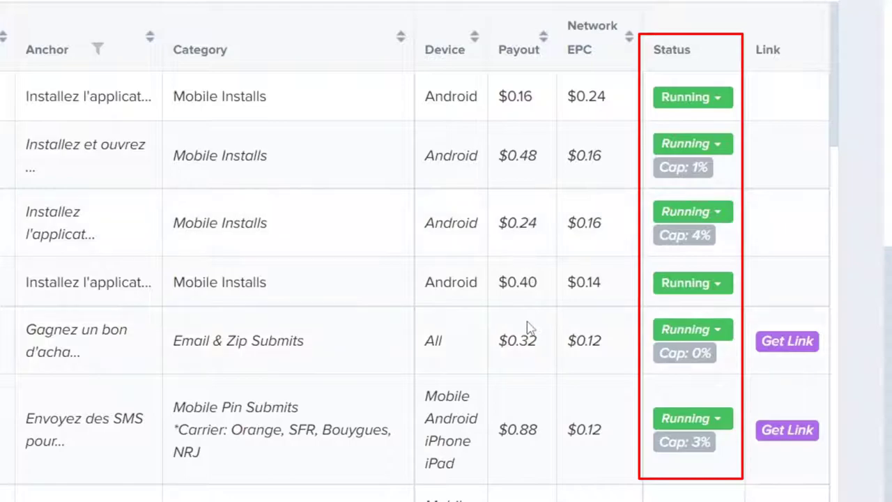
- Set the $19.20 offer's status to Boosted
scroll(524, 437, "down", 4)
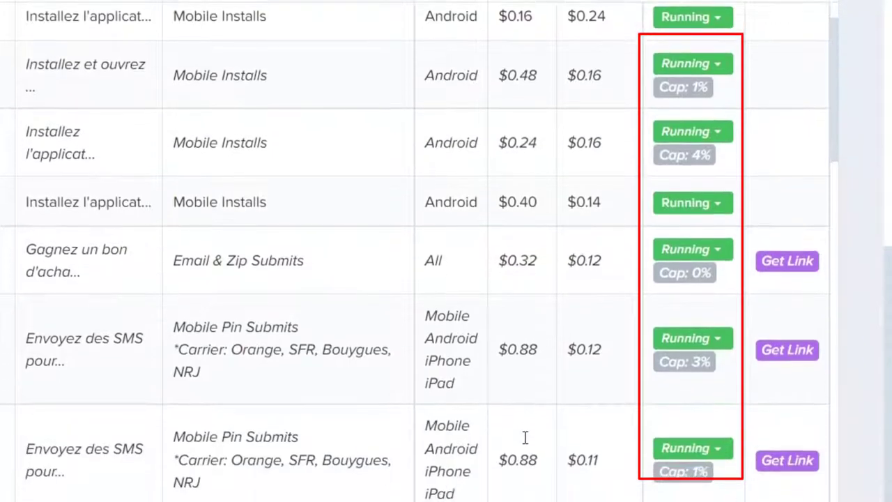
scroll(519, 435, "down", 1)
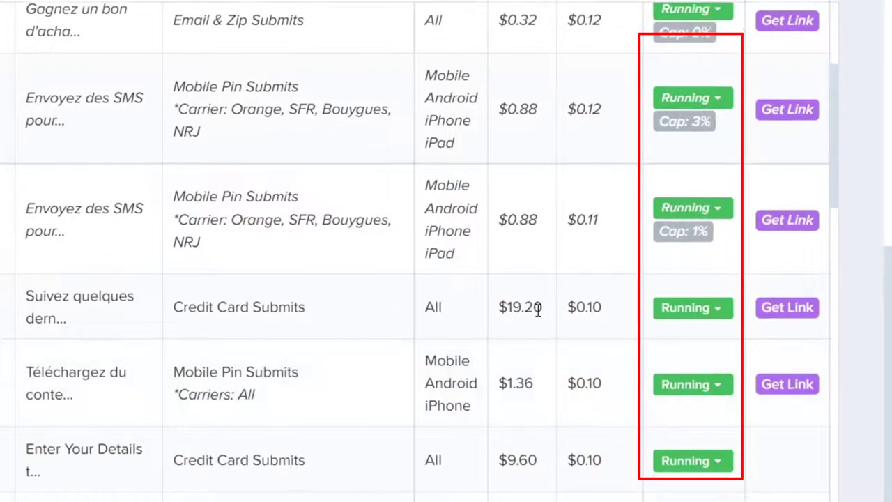
left_click_drag(547, 307, 504, 312)
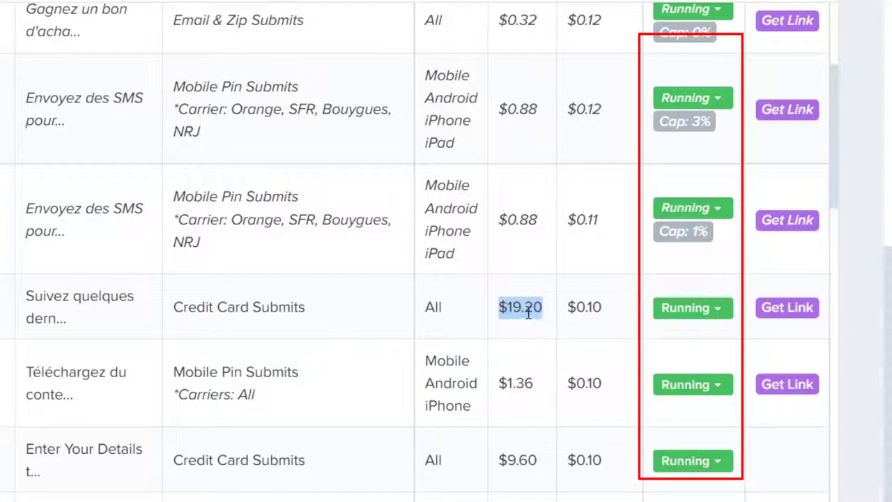
left_click(723, 313)
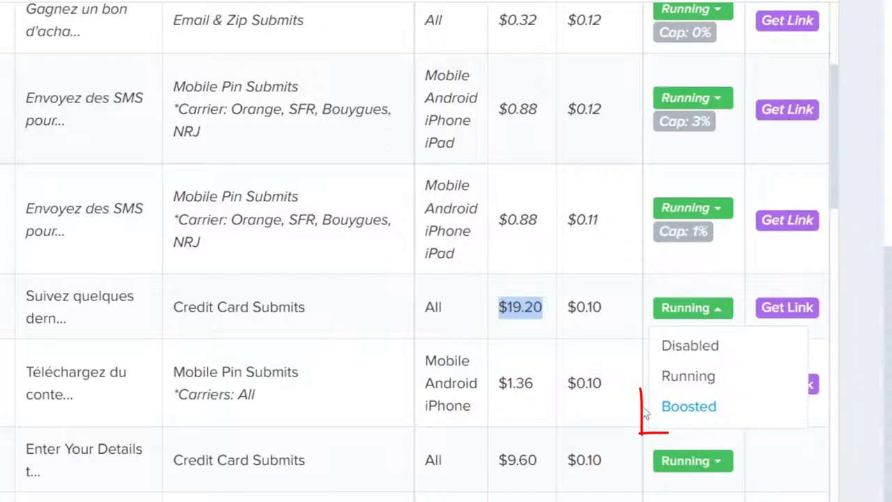
left_click(678, 411)
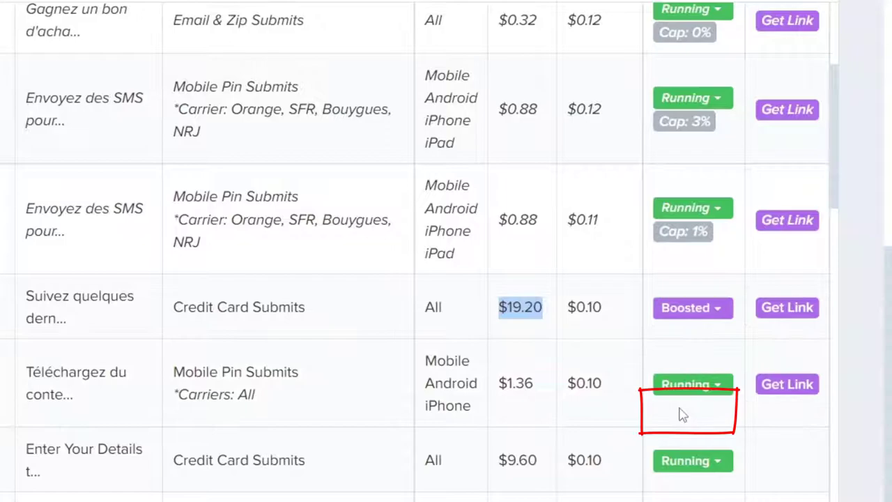
- Set the $9.60 offer's status to Boosted
left_click_drag(542, 307, 506, 308)
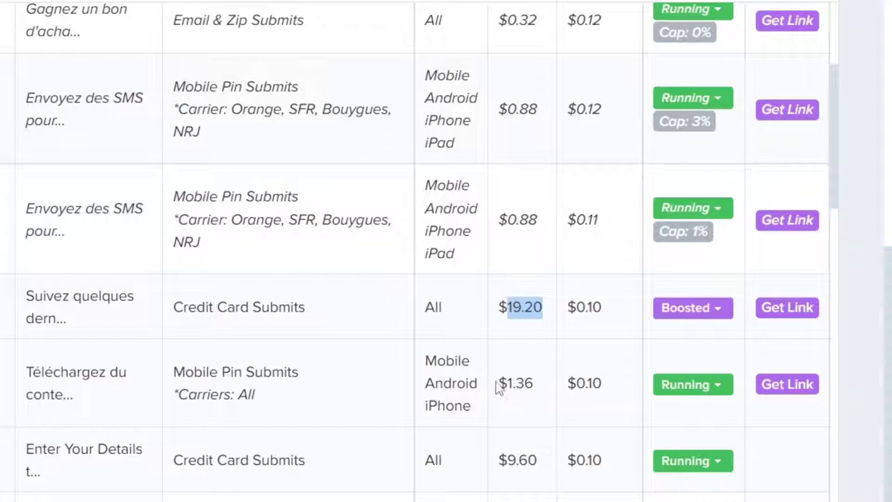
scroll(514, 387, "down", 3)
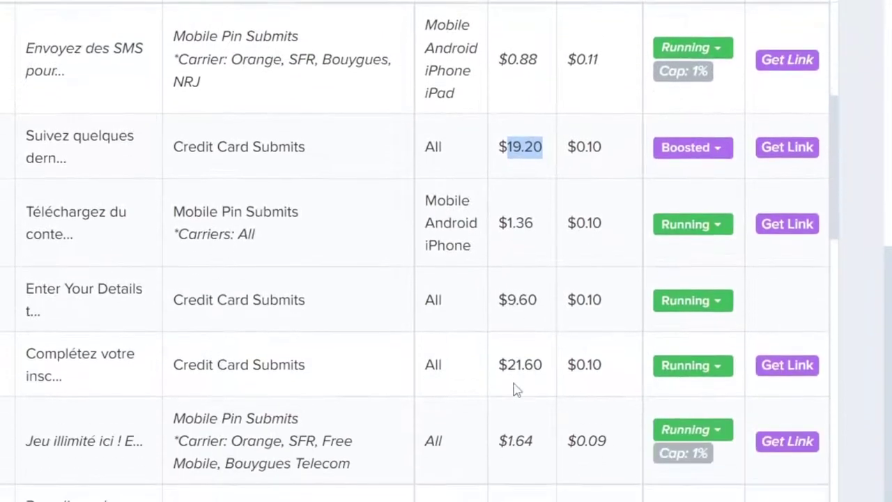
left_click_drag(533, 299, 498, 313)
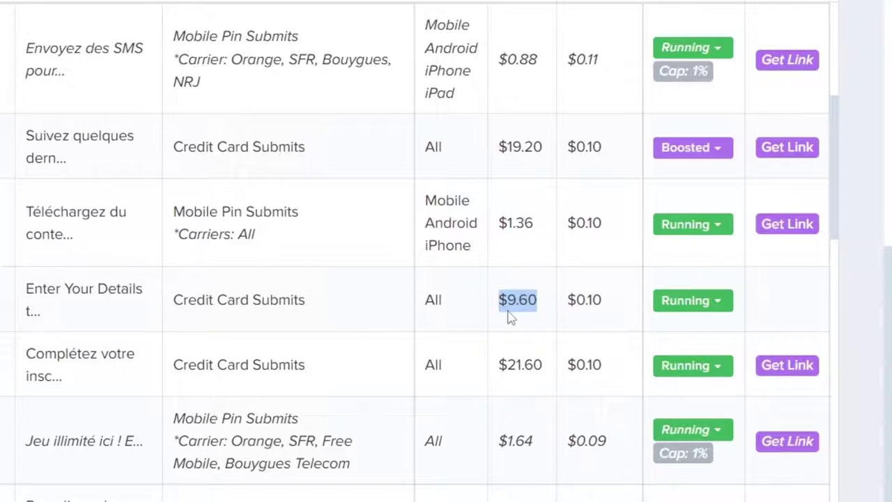
left_click(722, 303)
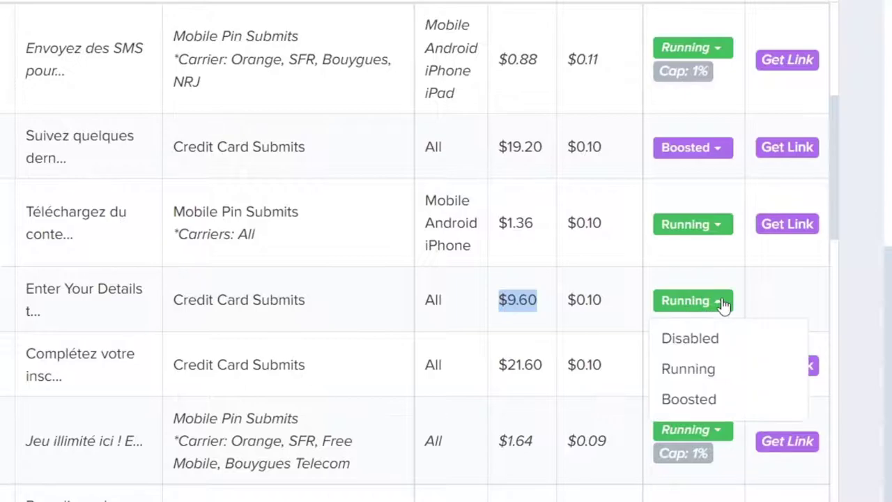
left_click(671, 403)
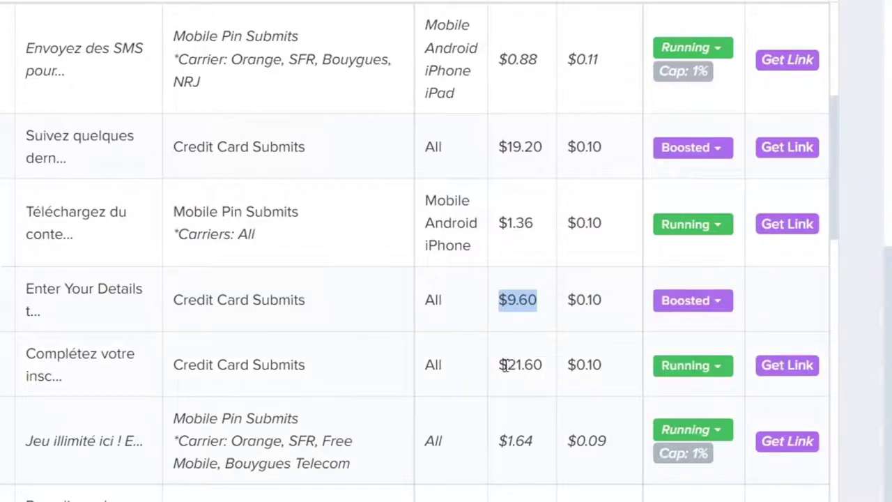
- Set the $21.60 Complétez offer to Boosted
left_click_drag(505, 367, 551, 372)
scroll(533, 390, "down", 2)
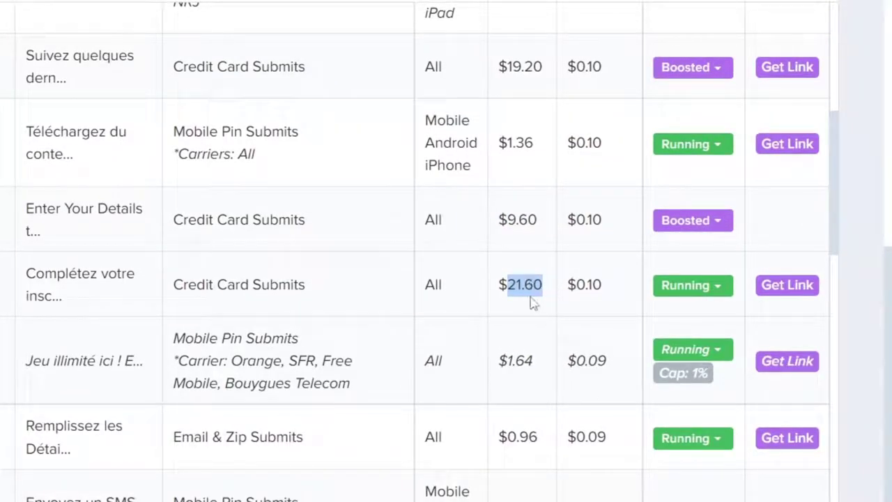
left_click(721, 290)
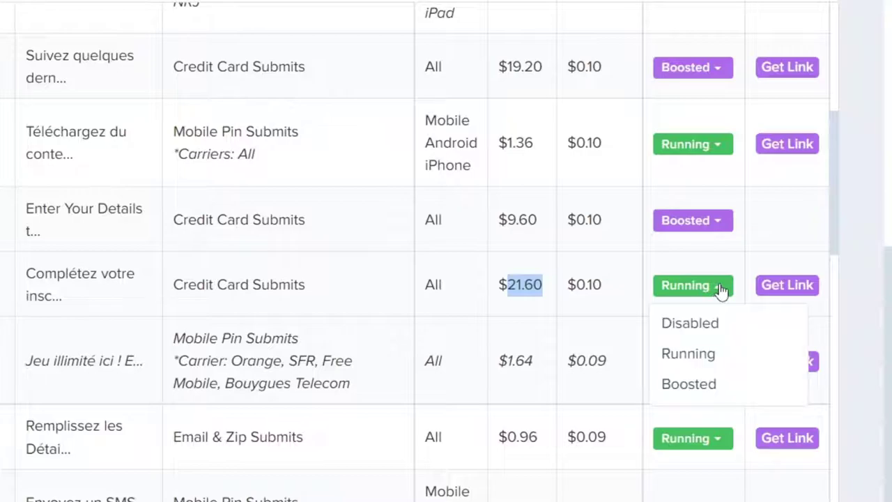
left_click(687, 387)
- Boost the second and third $21.60 offers further down the list
scroll(519, 402, "down", 1)
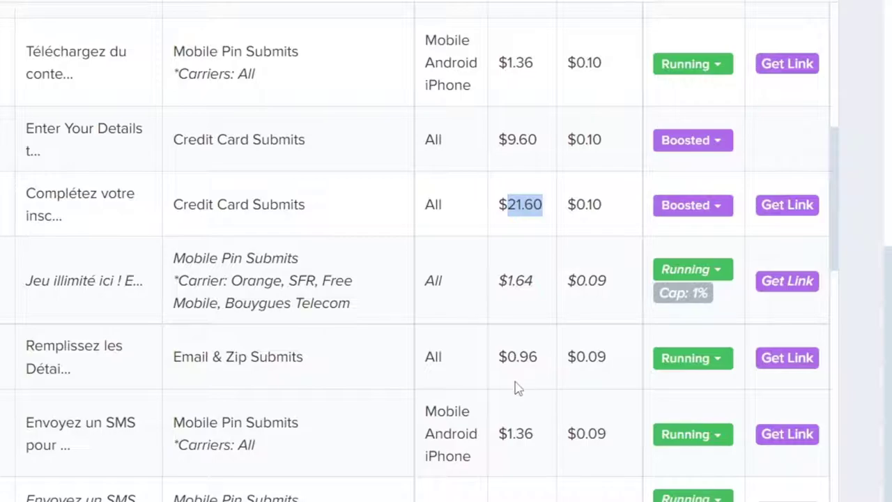
scroll(517, 389, "down", 3)
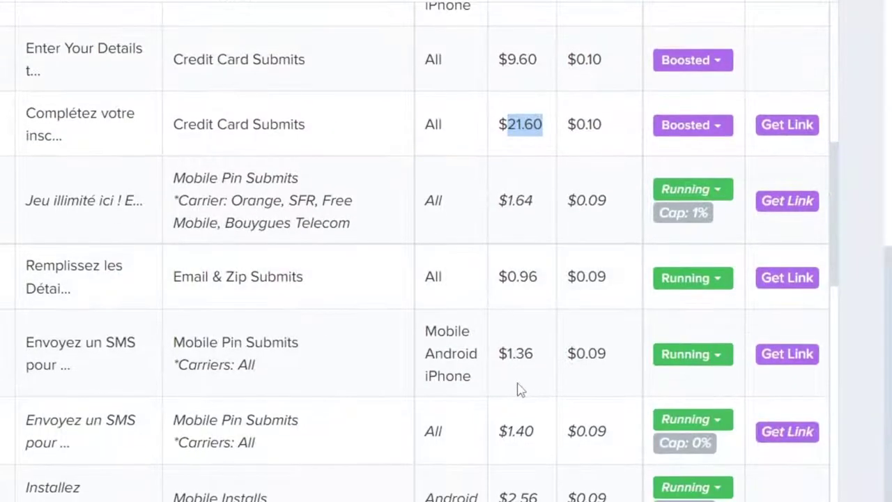
scroll(518, 389, "down", 3)
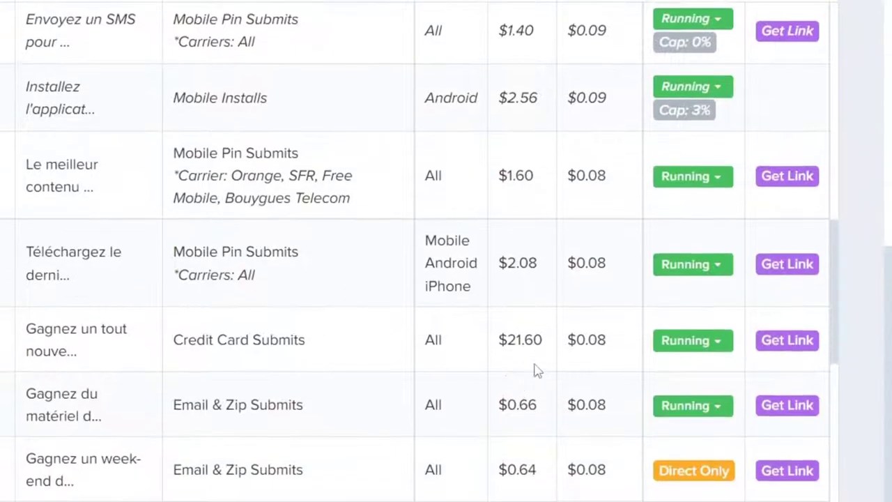
left_click(714, 343)
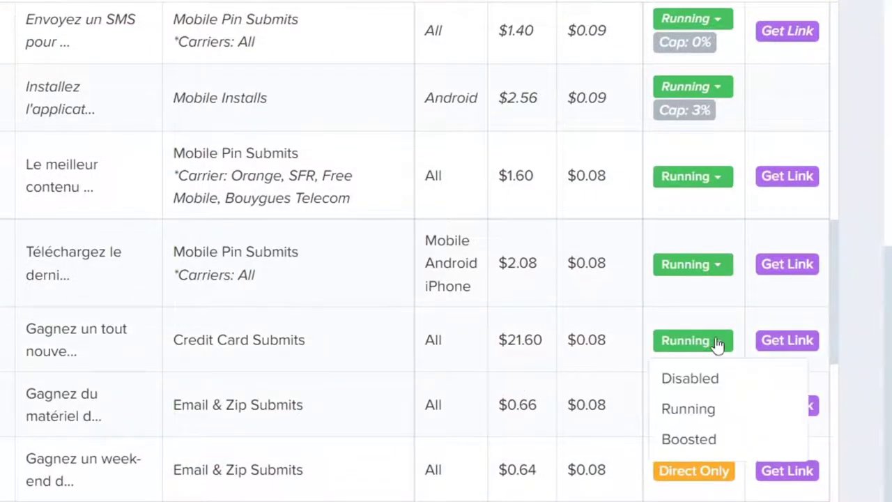
left_click(705, 441)
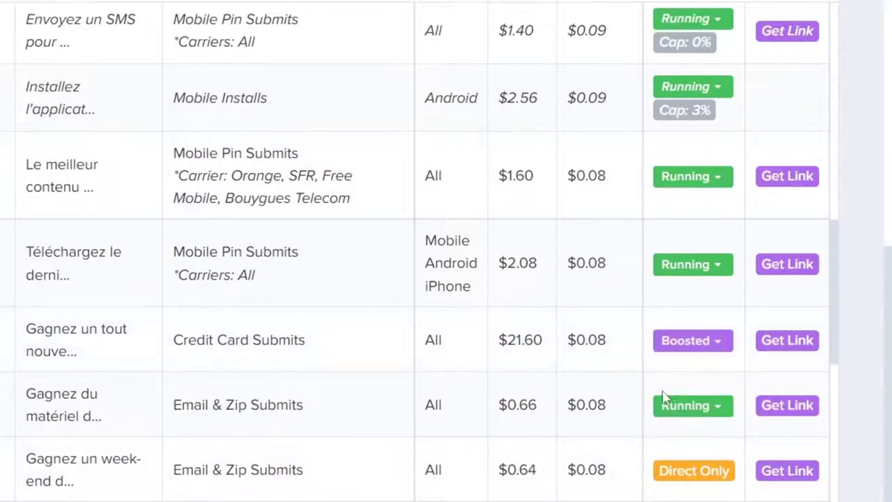
scroll(593, 445, "down", 2)
scroll(591, 377, "down", 4)
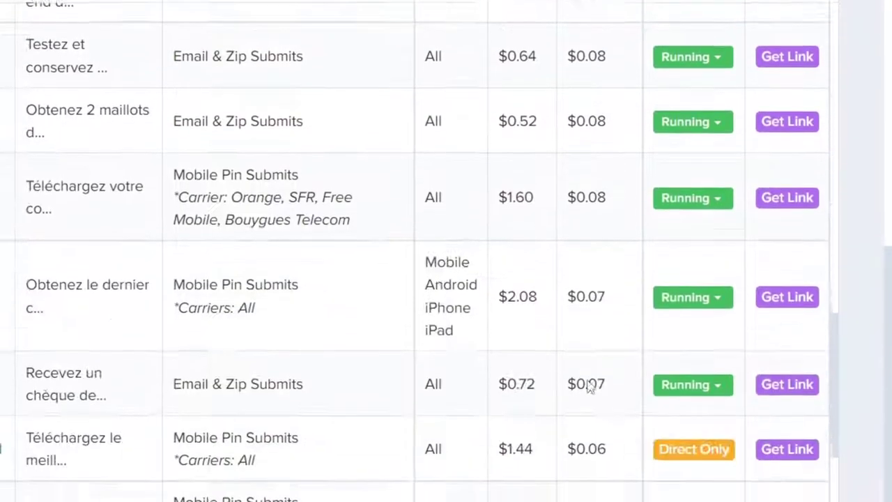
scroll(560, 412, "down", 4)
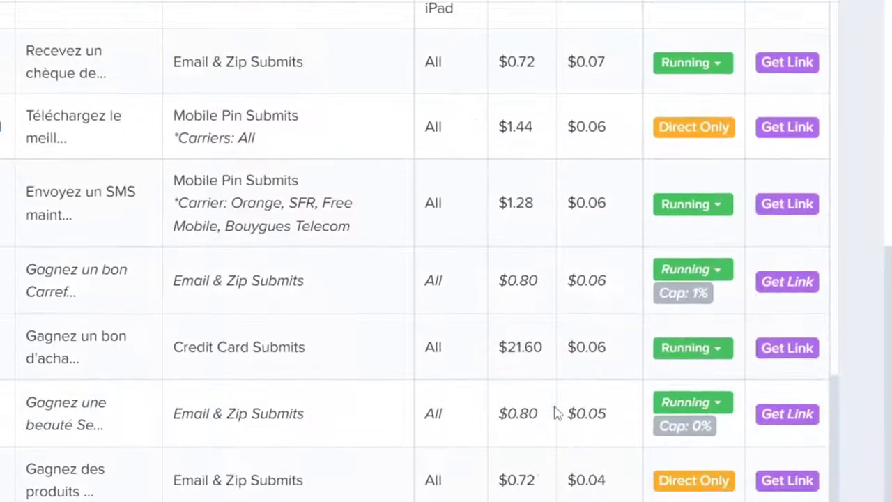
left_click(718, 353)
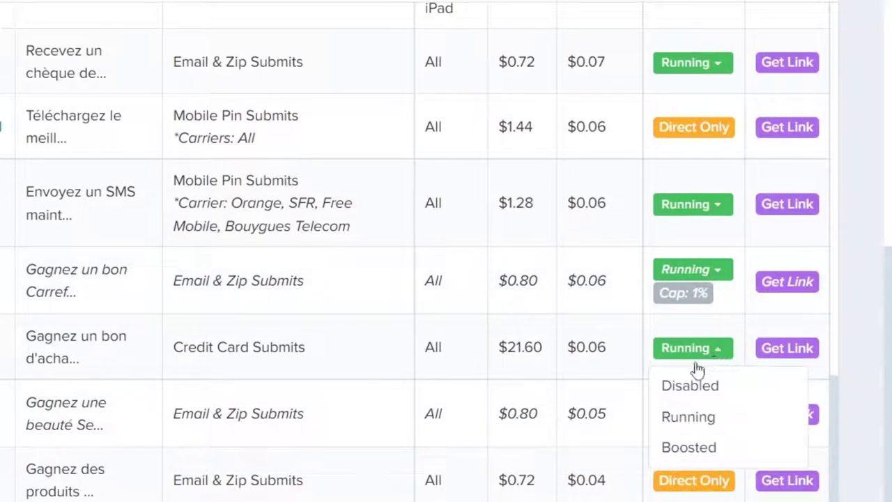
left_click(690, 458)
- Boost the $12.00 credit card offer and the $20.80 offer
scroll(530, 390, "down", 2)
scroll(528, 389, "down", 1)
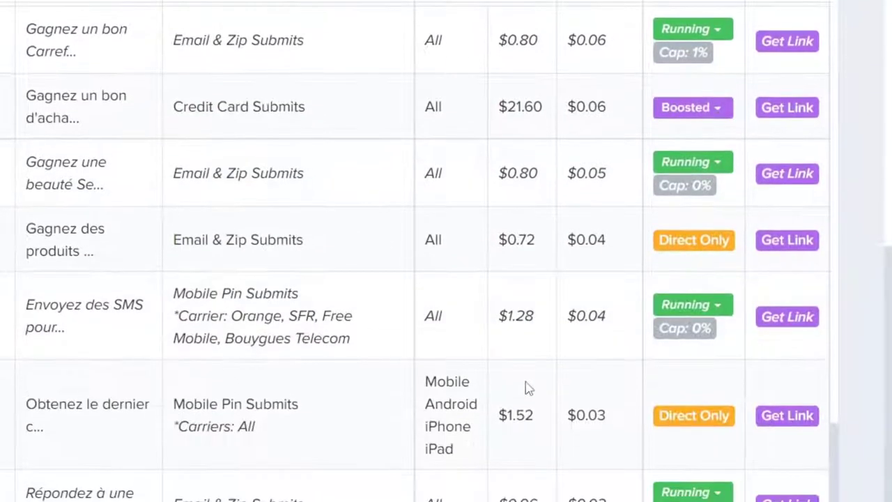
scroll(528, 388, "down", 5)
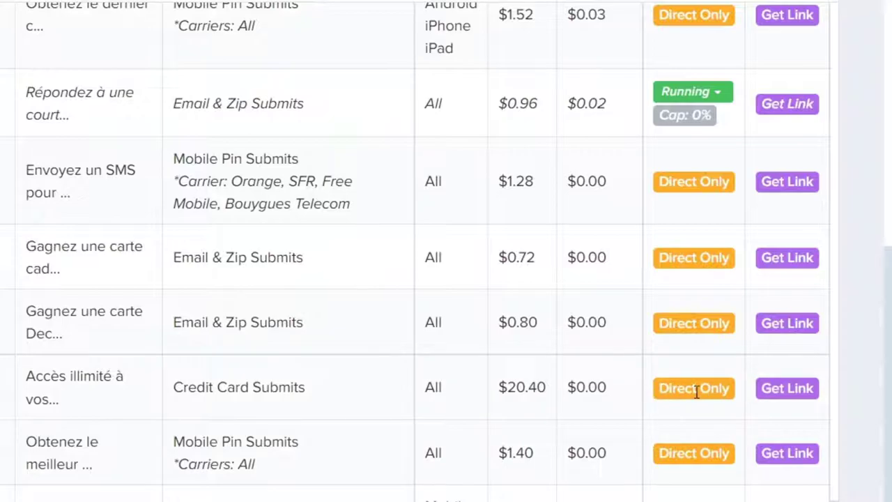
scroll(695, 392, "down", 3)
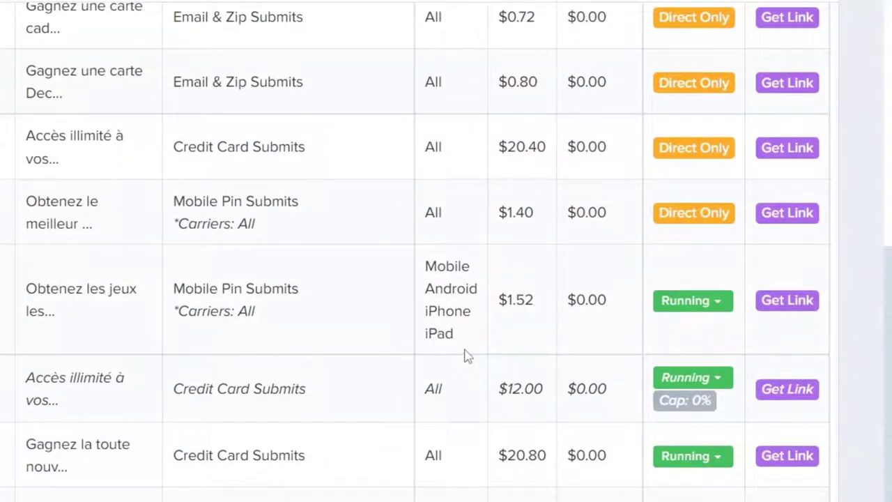
left_click(723, 385)
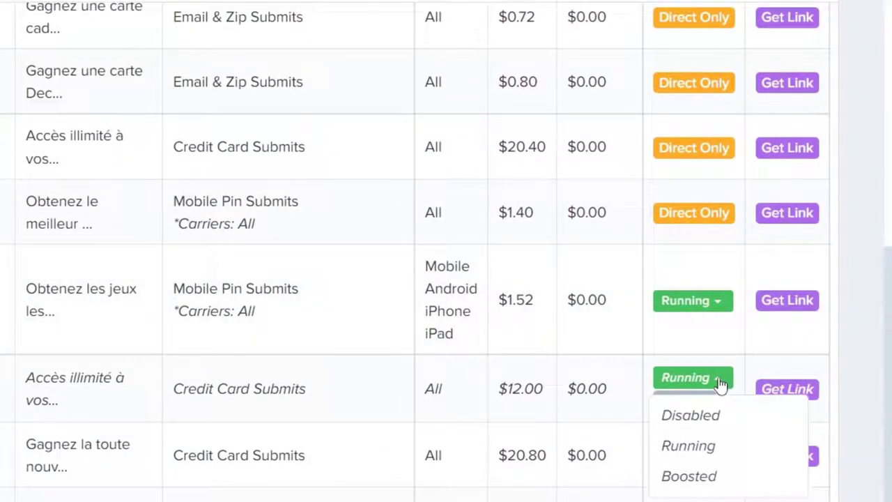
left_click(699, 478)
scroll(550, 421, "down", 1)
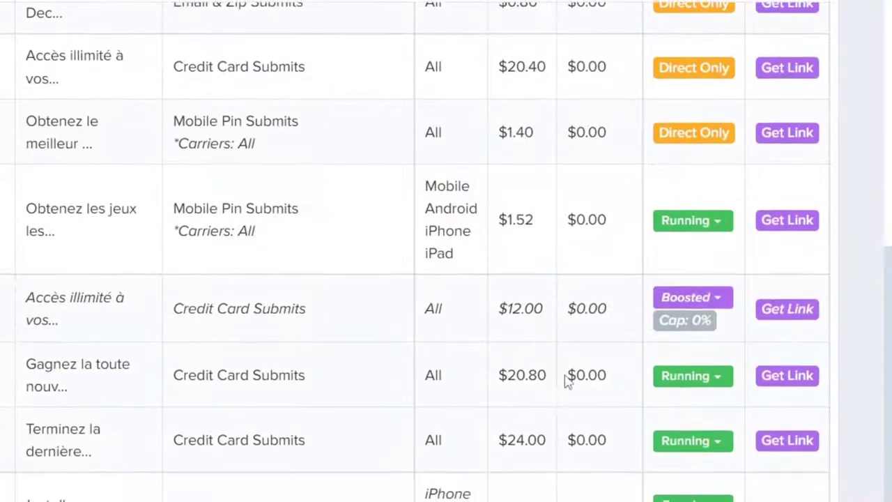
left_click(723, 382)
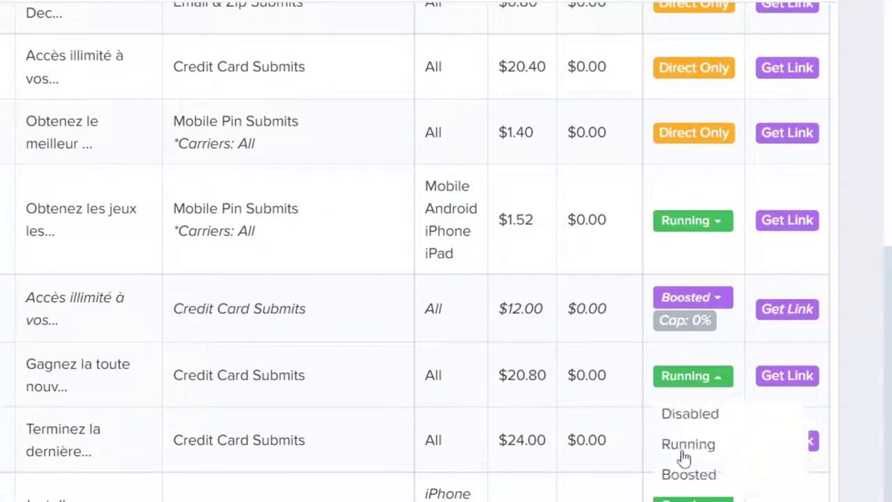
left_click(698, 481)
- Scroll back to the top of the Offers table and switch to the summary document
scroll(550, 434, "down", 1)
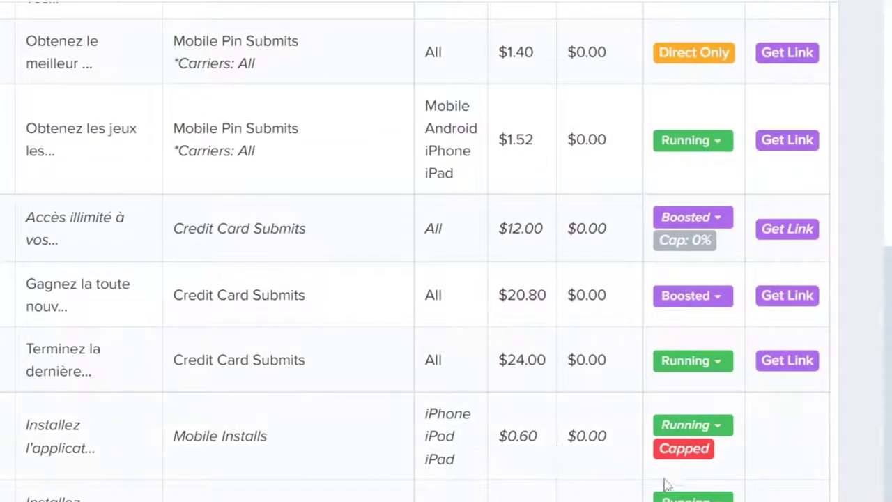
scroll(604, 496, "down", 2)
scroll(589, 484, "up", 2)
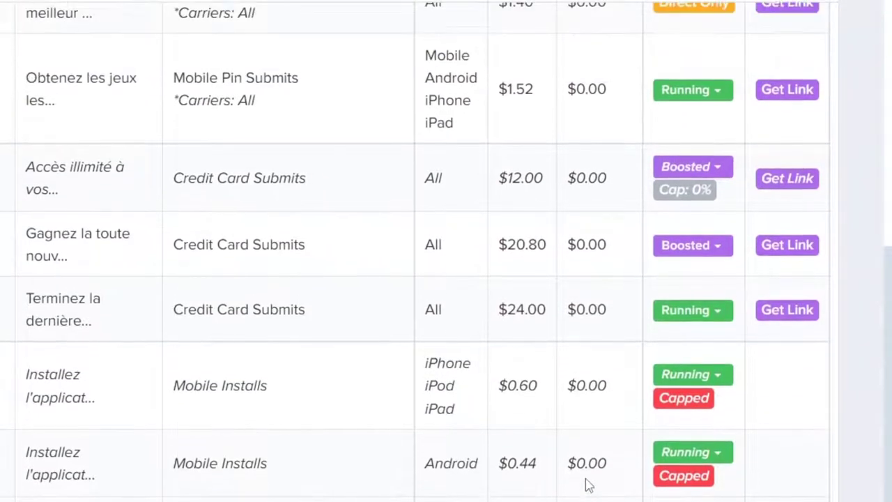
scroll(587, 482, "up", 6)
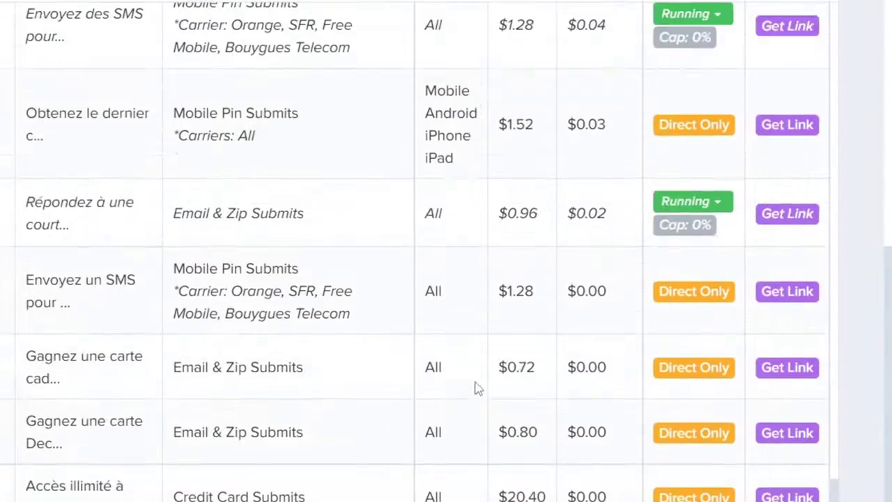
scroll(593, 320, "up", 12)
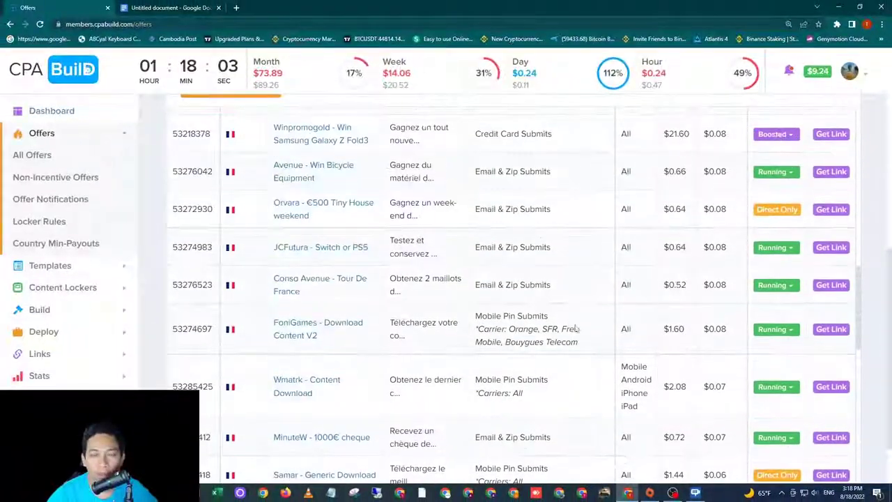
scroll(612, 361, "up", 10)
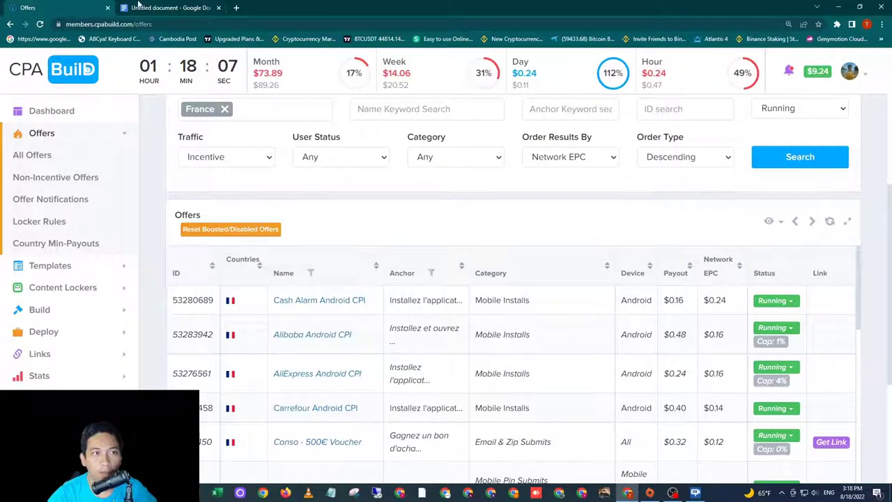
key("ctrl+Tab")
- Change 'Boost' to 'Boosted' in step 3 of the Google Docs summary
left_click(207, 218)
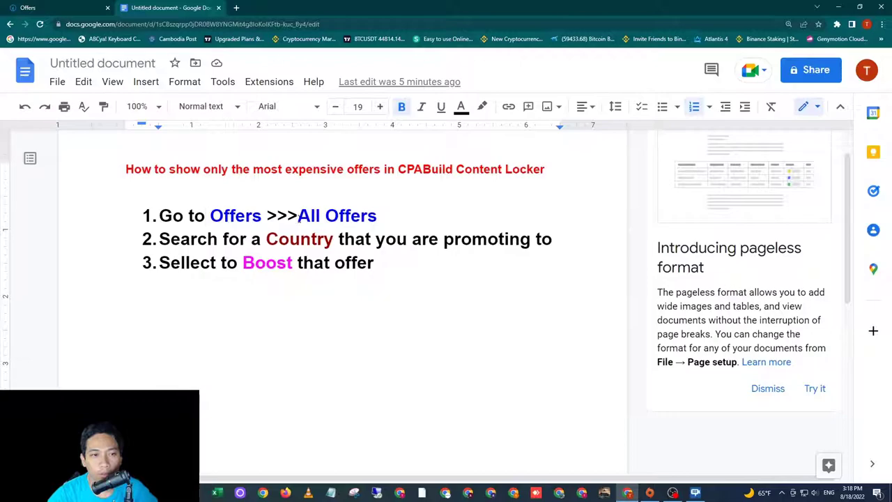
left_click_drag(298, 215, 393, 214)
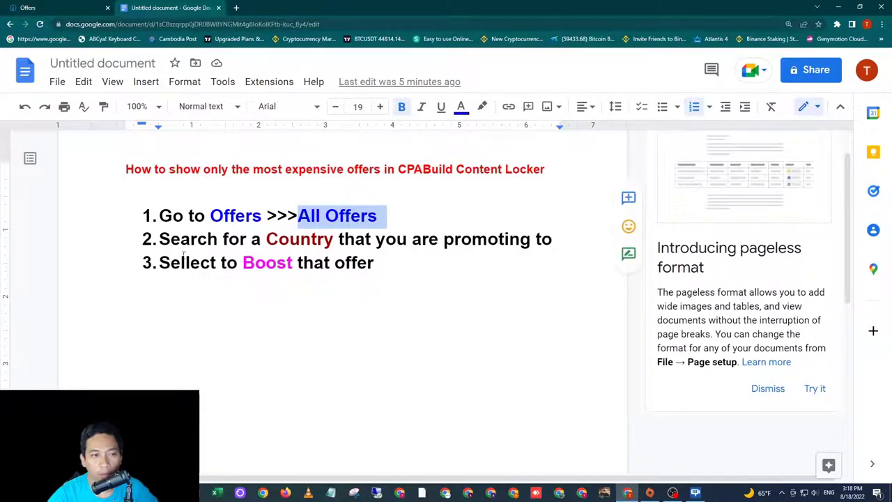
left_click_drag(158, 239, 561, 241)
left_click_drag(161, 263, 293, 263)
left_click(293, 263)
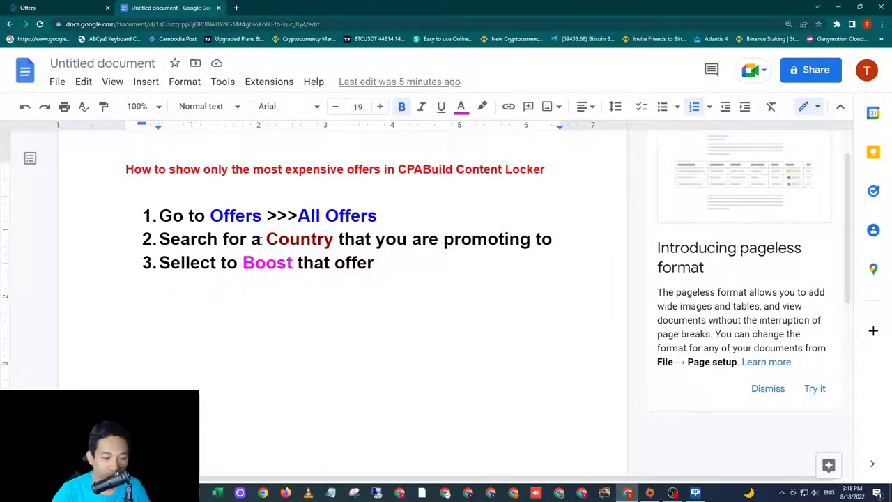
type("ed")
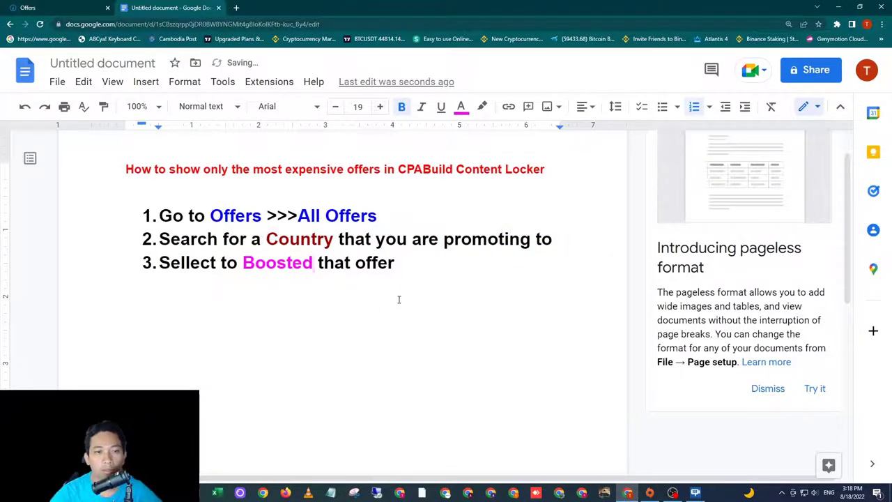
left_click_drag(402, 263, 128, 241)
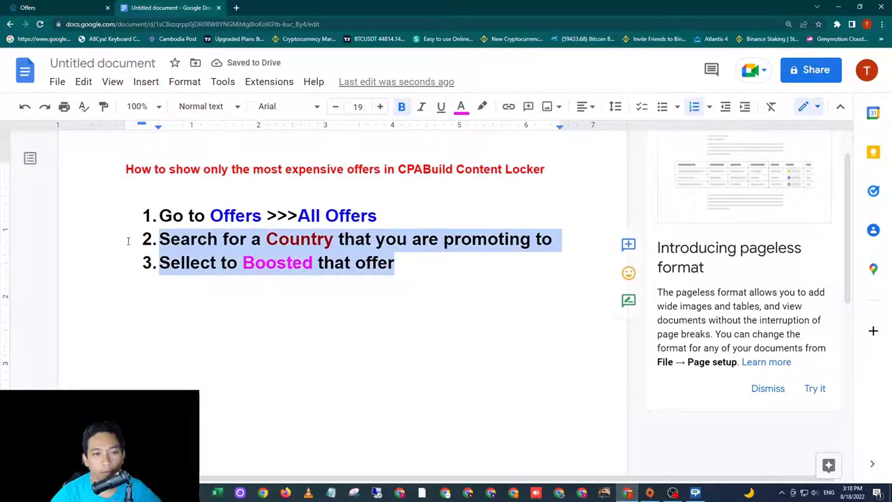
- Return to the France-filtered CPABuild offers list
left_click(8, 5)
scroll(690, 382, "down", 3)
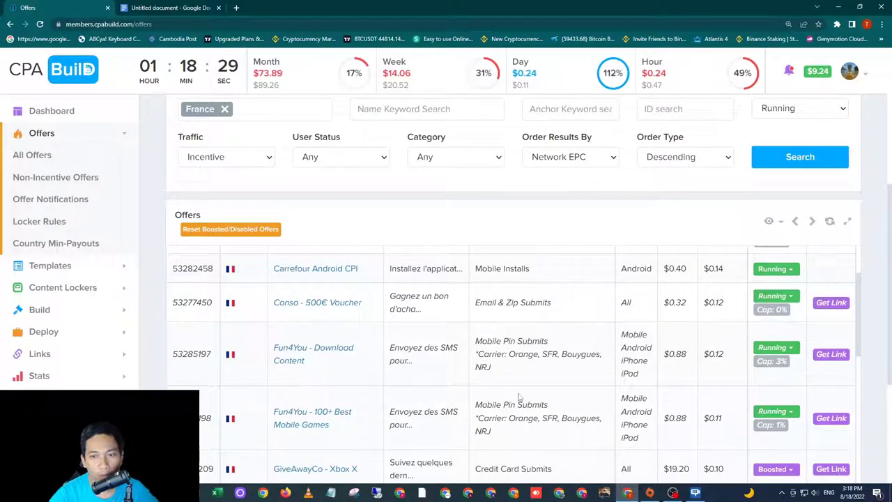
scroll(518, 397, "up", 2)
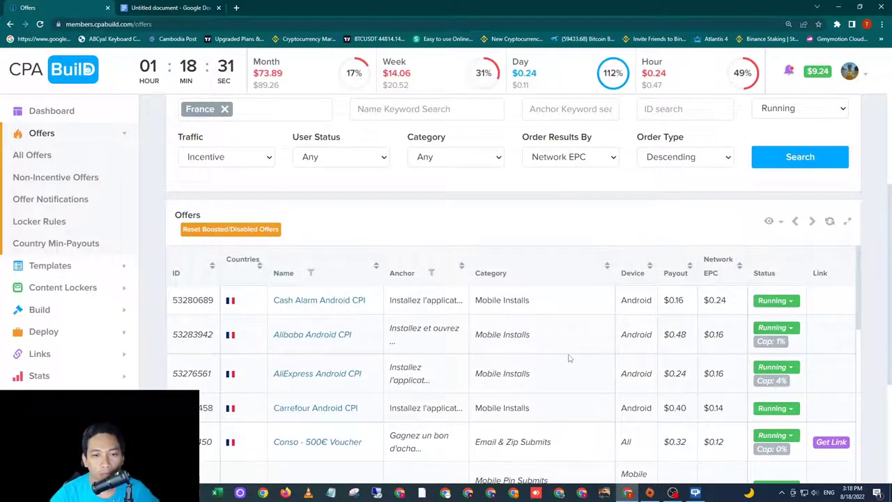